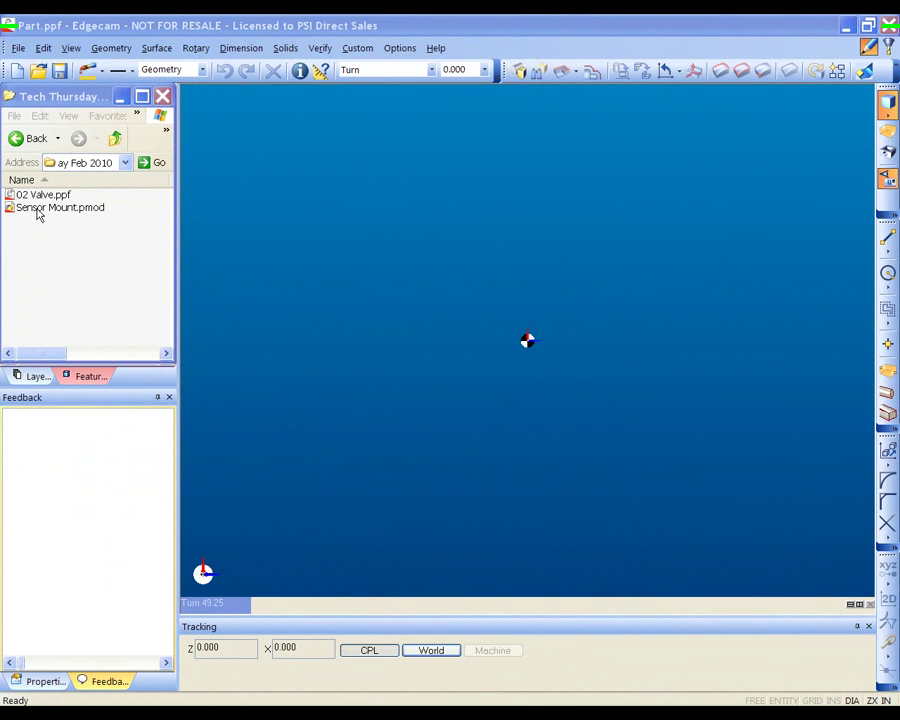
Open Sensor Mount.pmod in Edgecam, showing the turned part with stock and two features
drag(38, 213, 99, 241)
drag(343, 249, 344, 245)
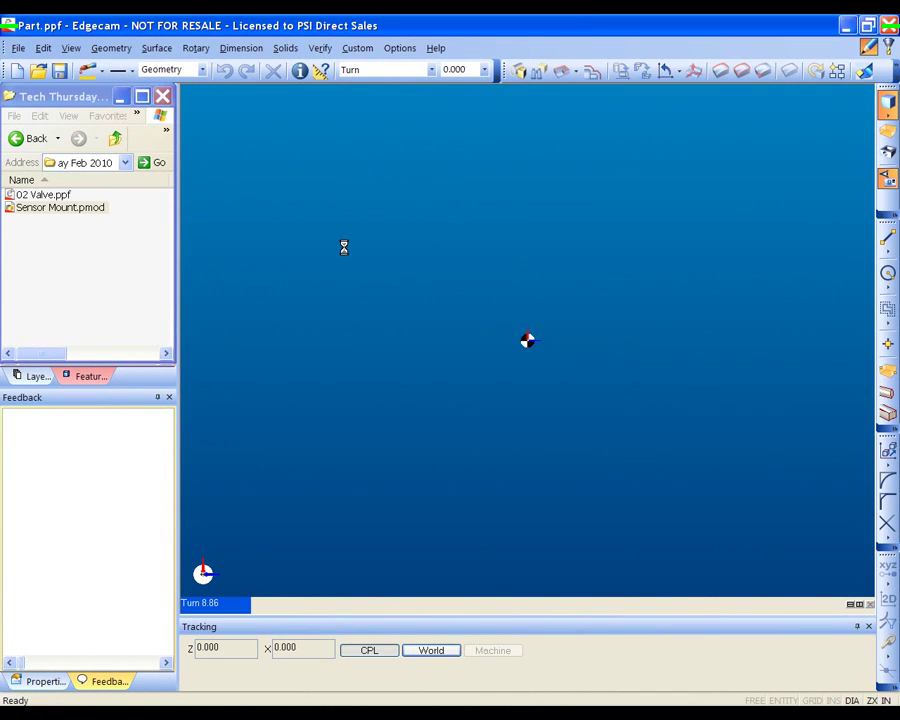
click(541, 34)
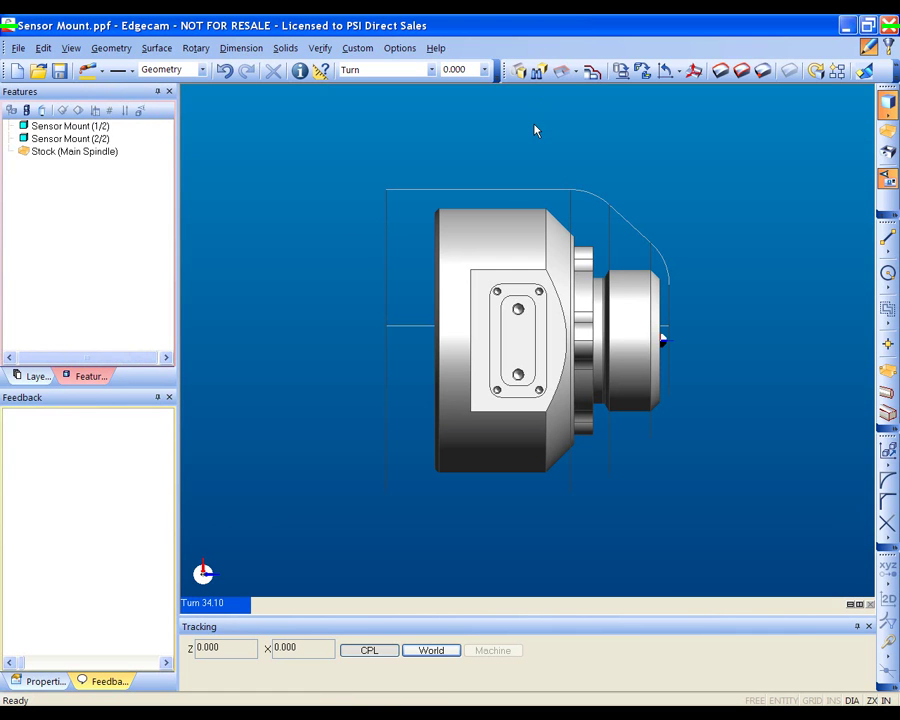
Return to the Turn view and recognise six turning features, Front Face through Front Turn Thread
middle_drag(679, 197, 691, 233)
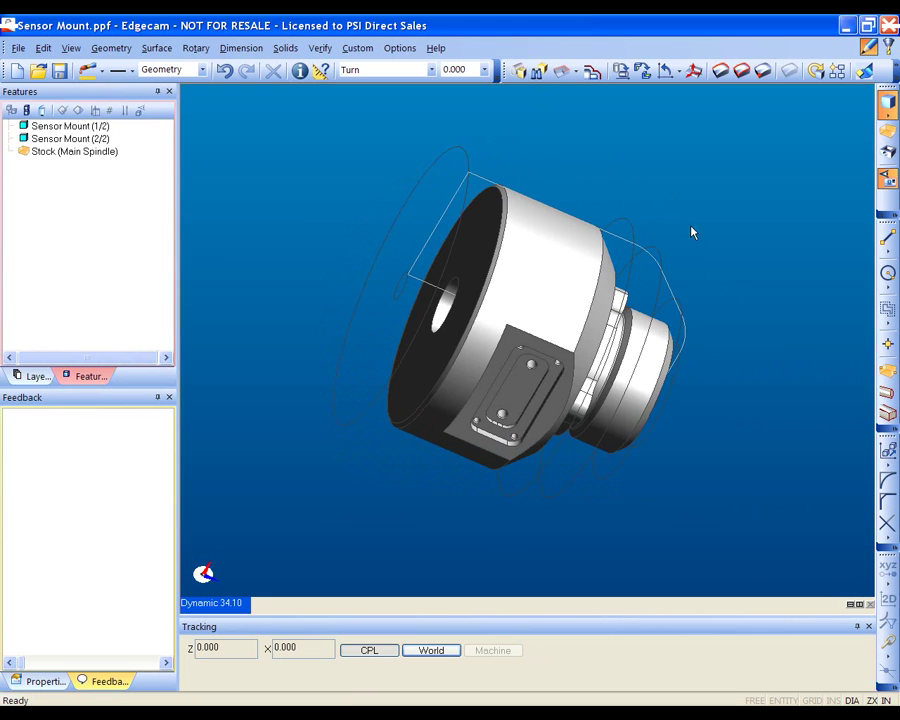
click(234, 605)
click(251, 477)
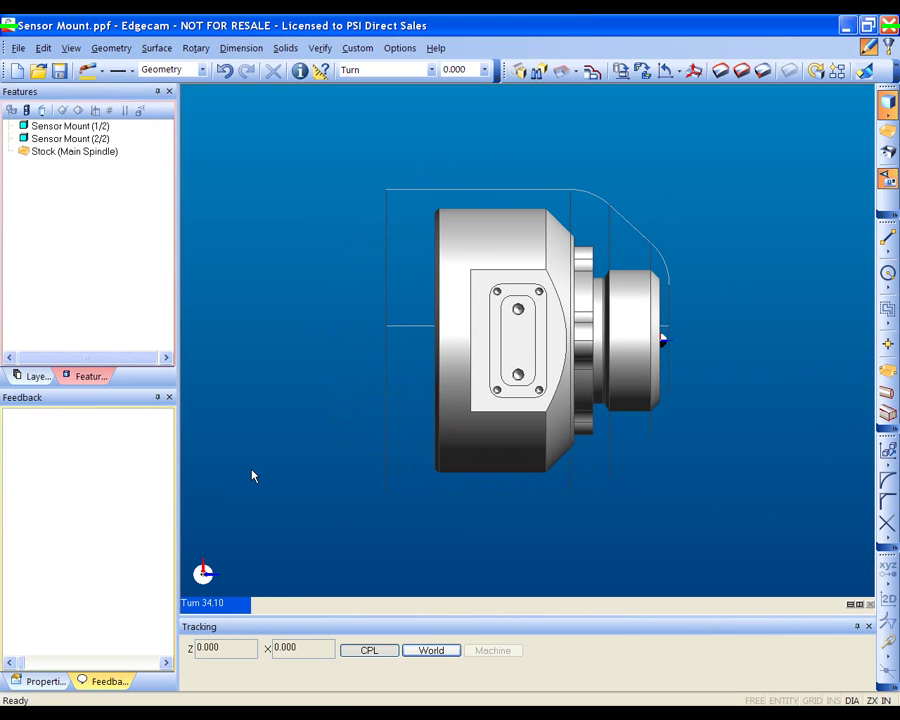
middle_click(252, 477)
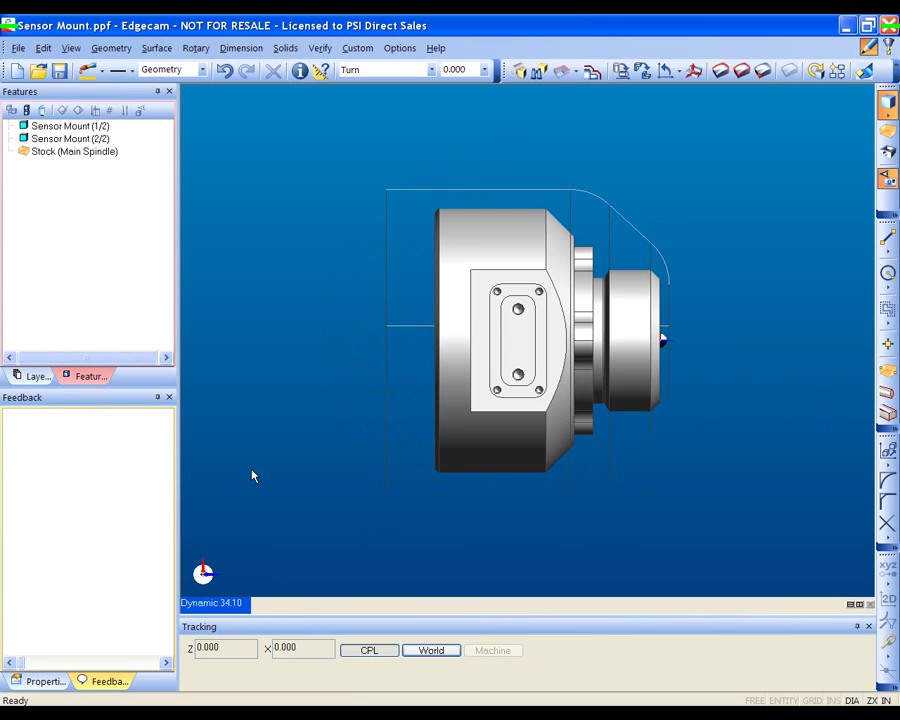
click(539, 74)
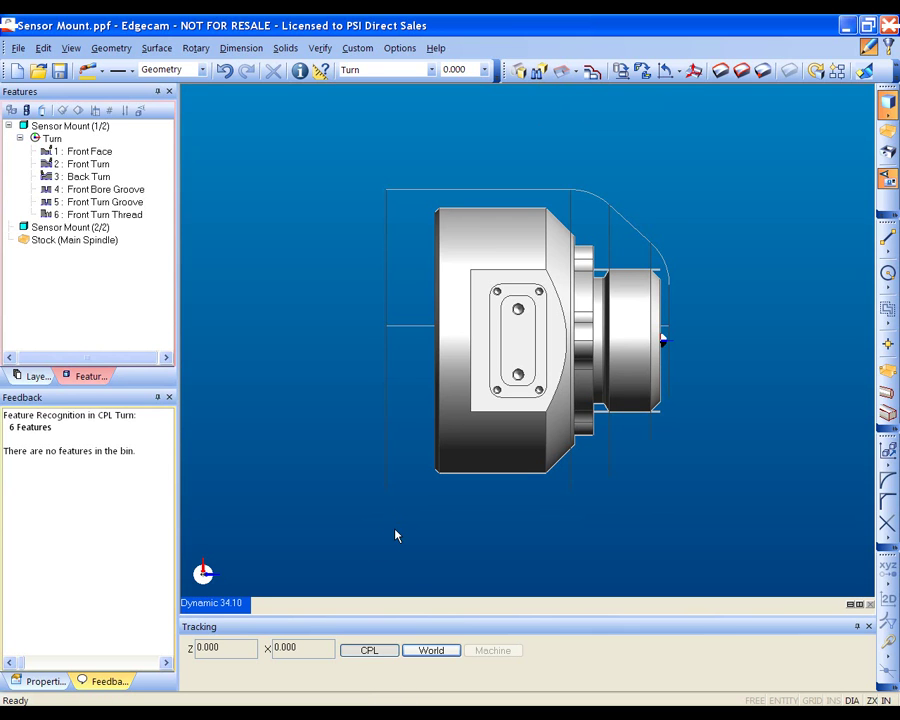
In Manufacture mode, rough turn the outer profile, creating a nine-step sequence with a T1000 tool
click(888, 55)
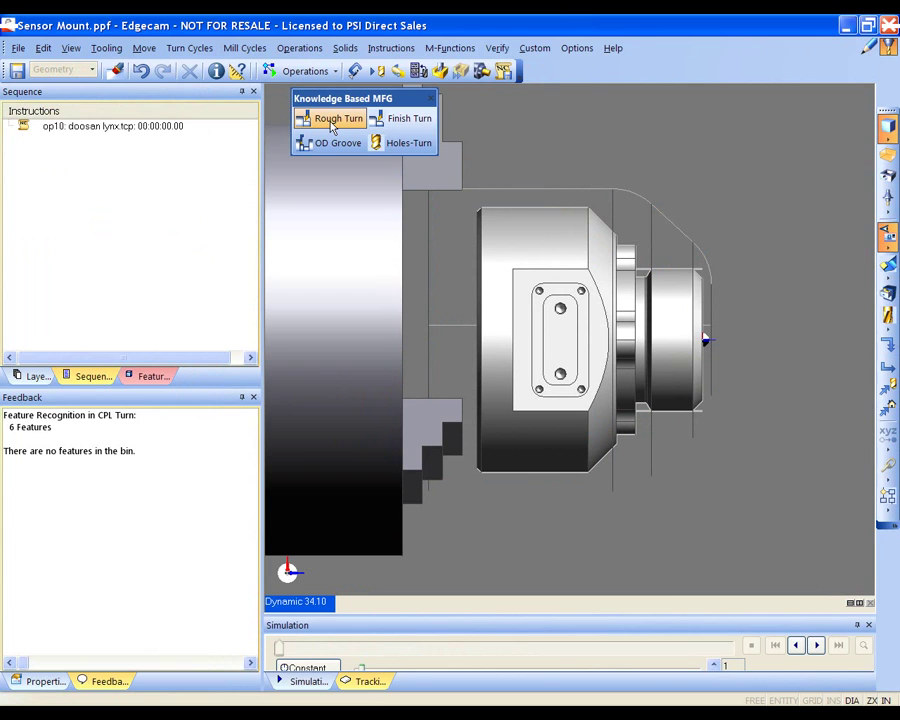
click(332, 122)
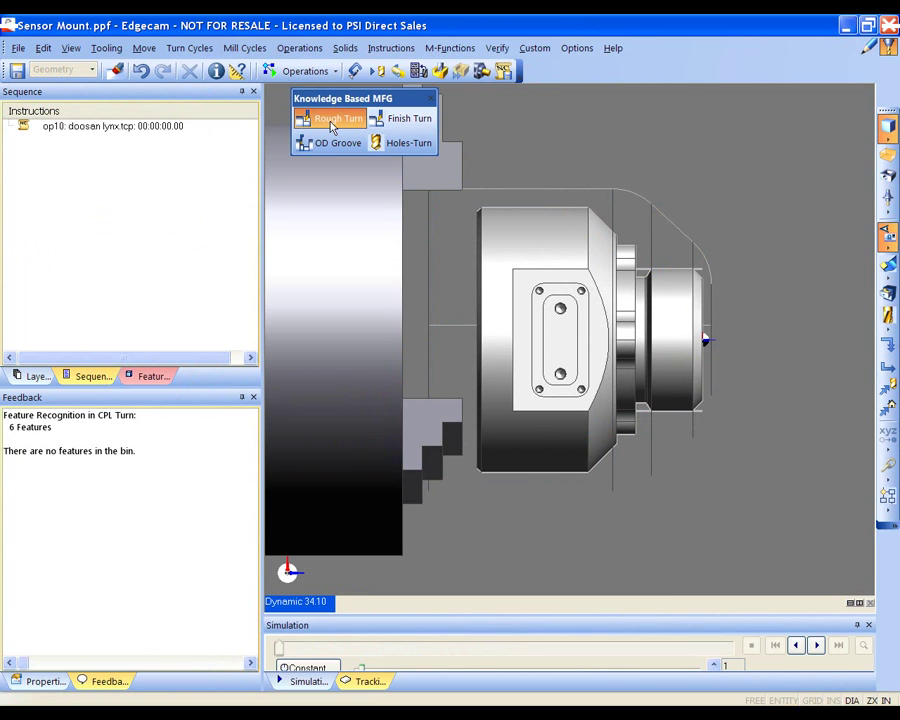
click(558, 207)
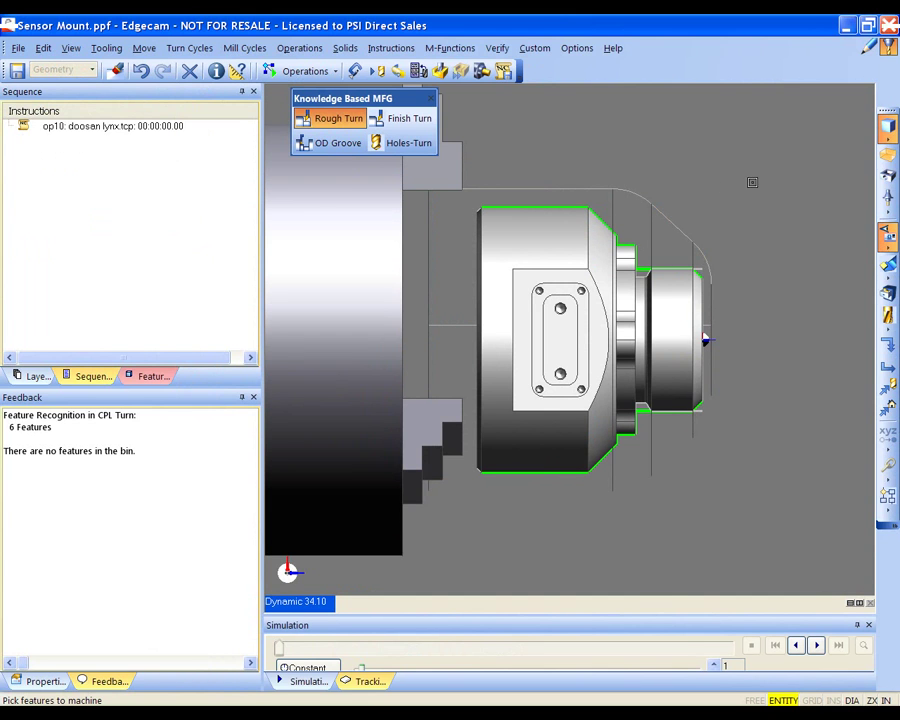
right_click(794, 174)
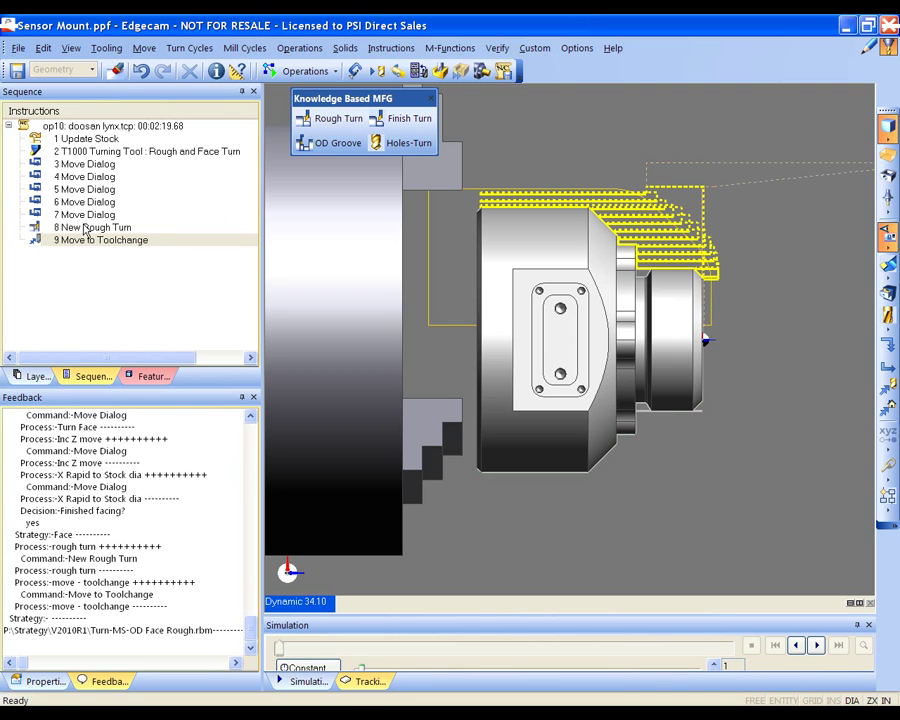
Simulate the New Rough Turn toolpath, skipping ahead through it
click(85, 228)
right_click(86, 229)
click(114, 262)
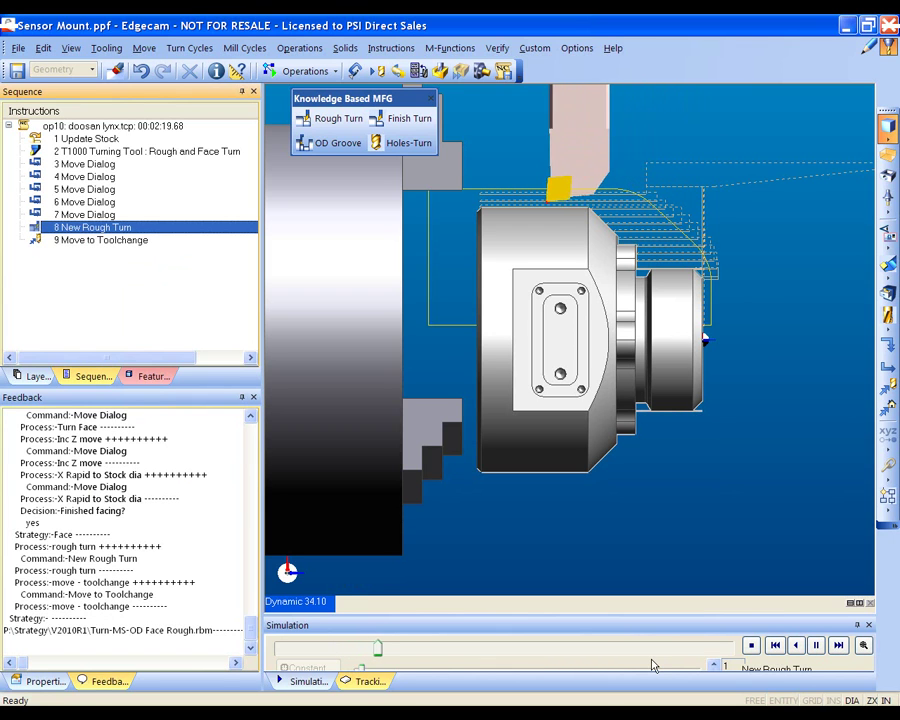
click(398, 652)
drag(400, 652, 602, 655)
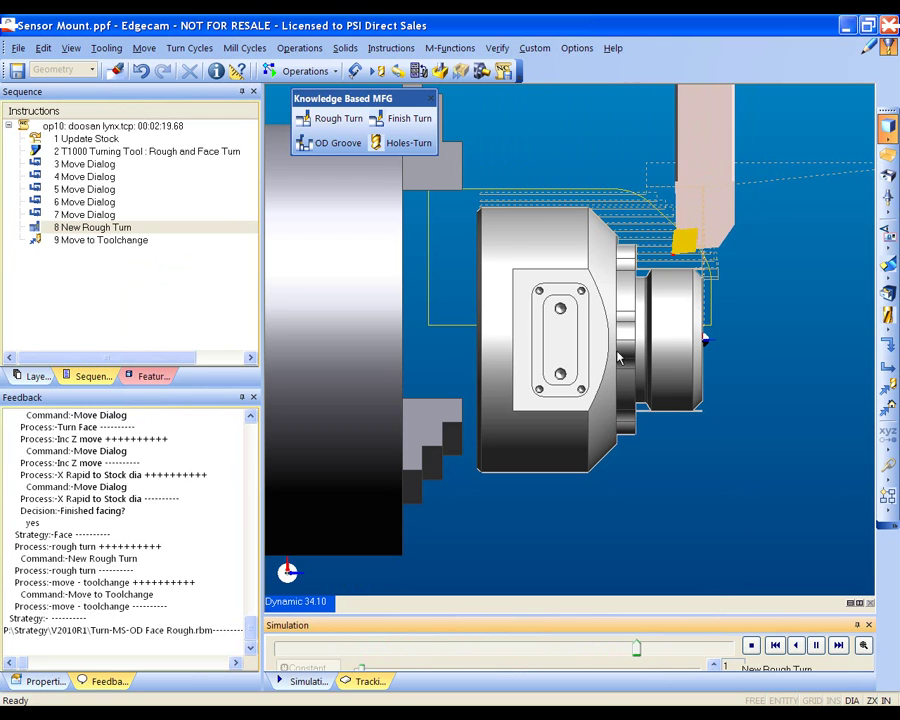
click(400, 124)
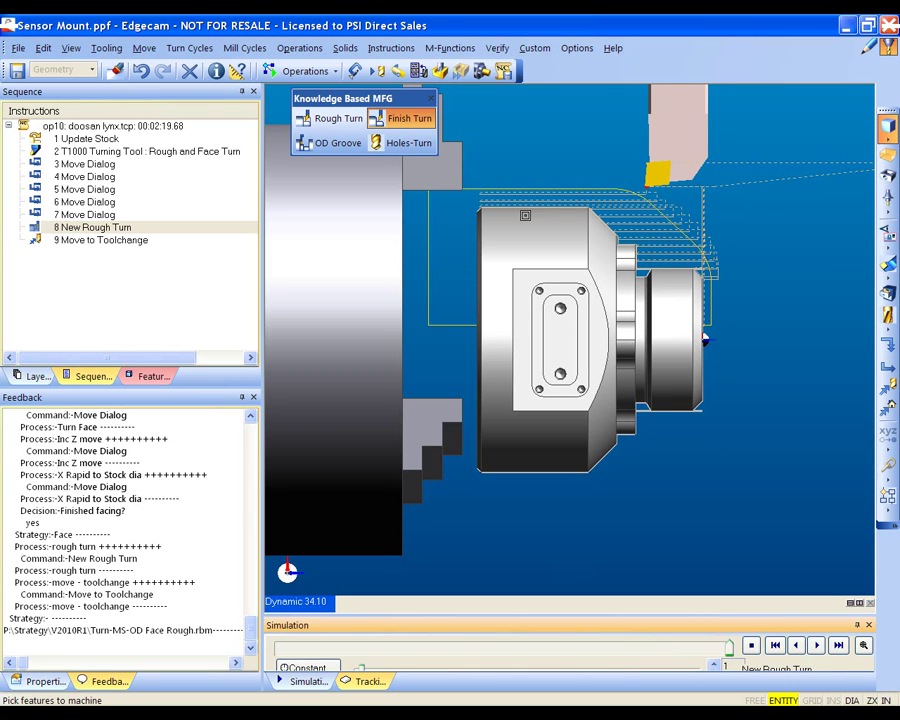
Finish turn the outer profile with an 80 deg tool and rough and finish the OD groove
click(530, 208)
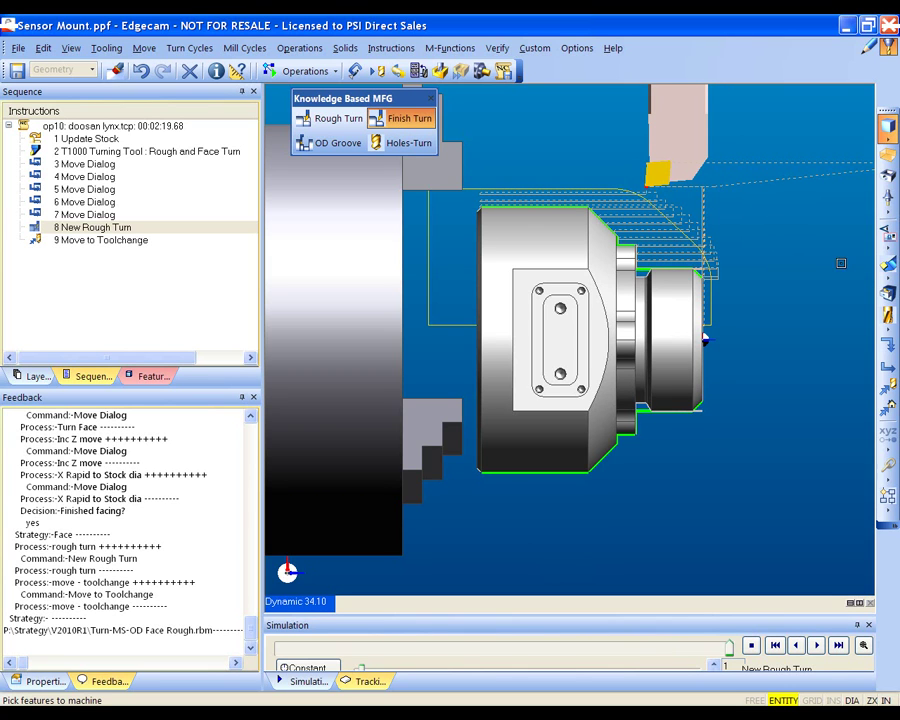
right_click(833, 262)
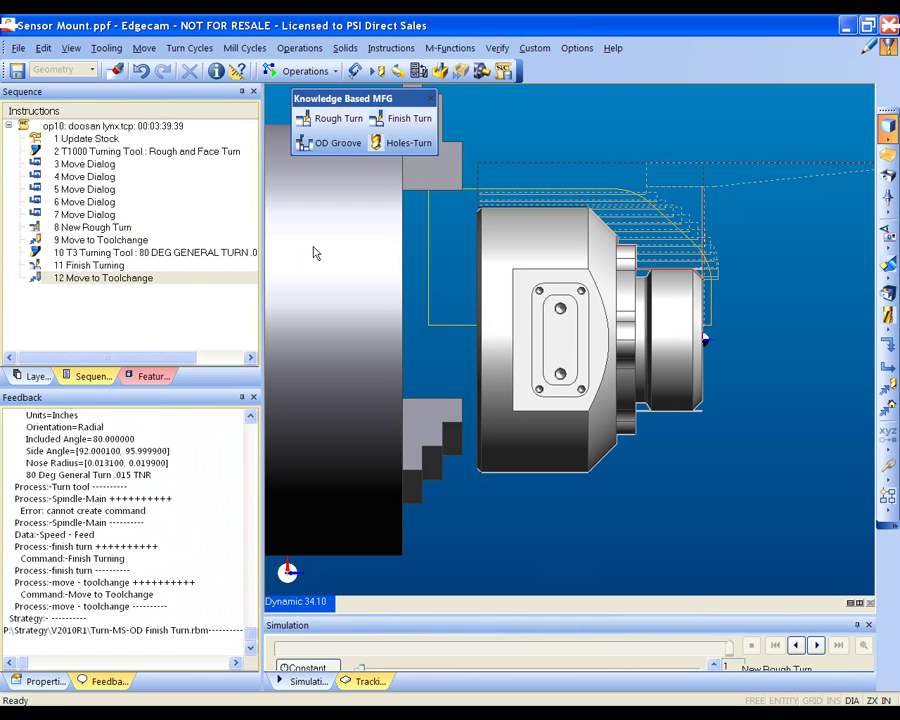
click(338, 150)
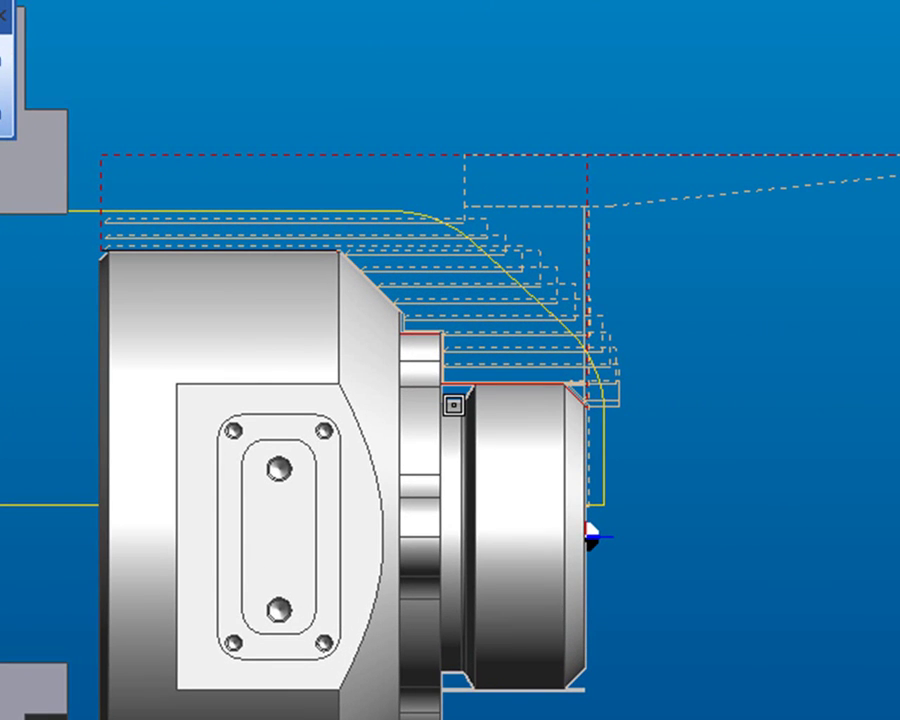
click(453, 404)
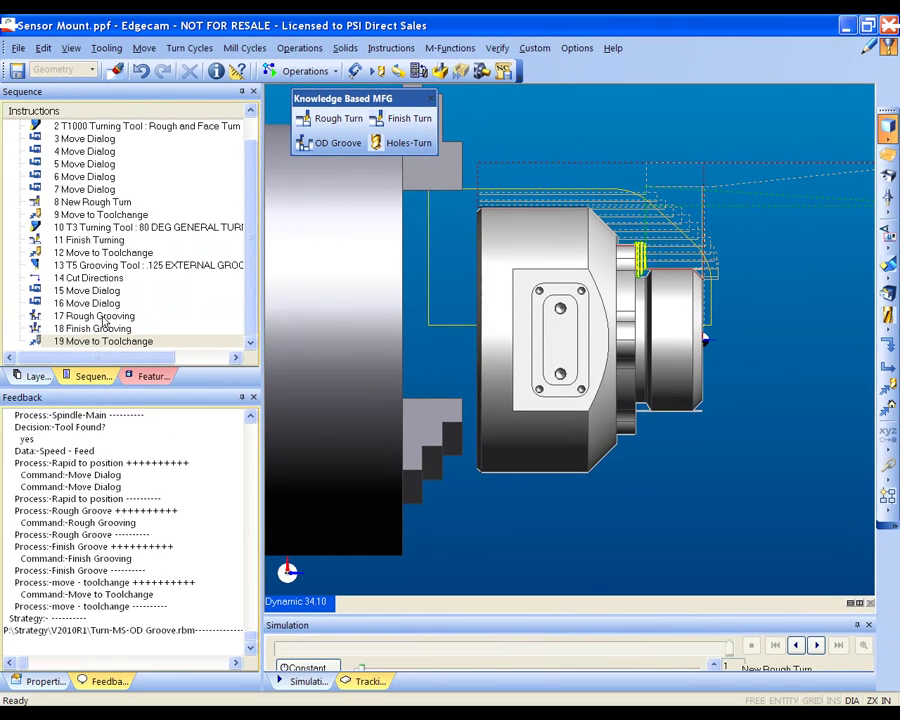
click(440, 70)
Run the full Sensor Mount machining simulation to the end of job, then exit the simulator
click(17, 50)
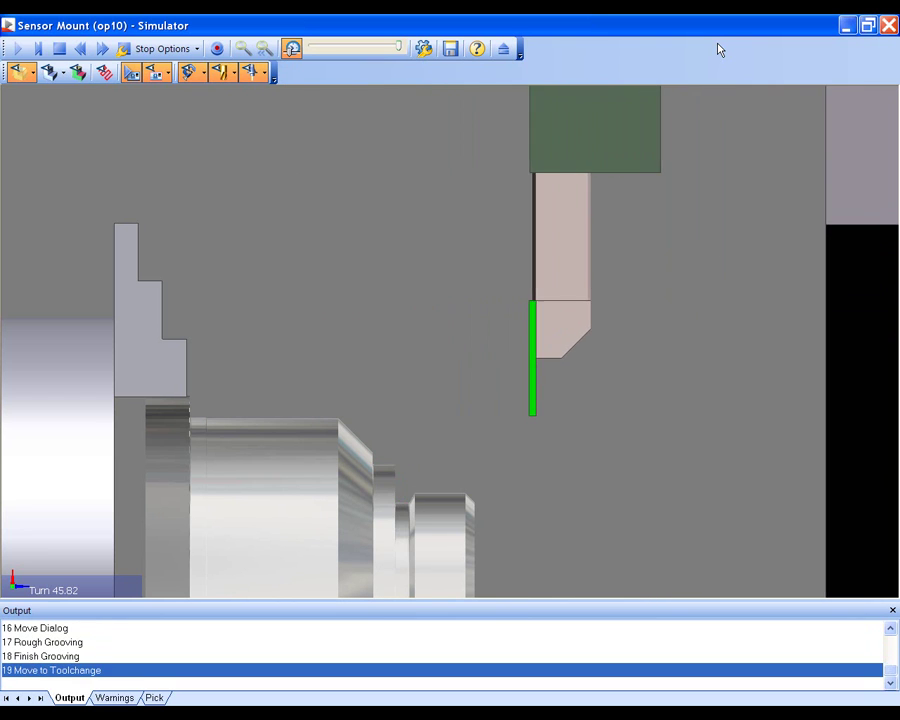
click(506, 52)
click(510, 72)
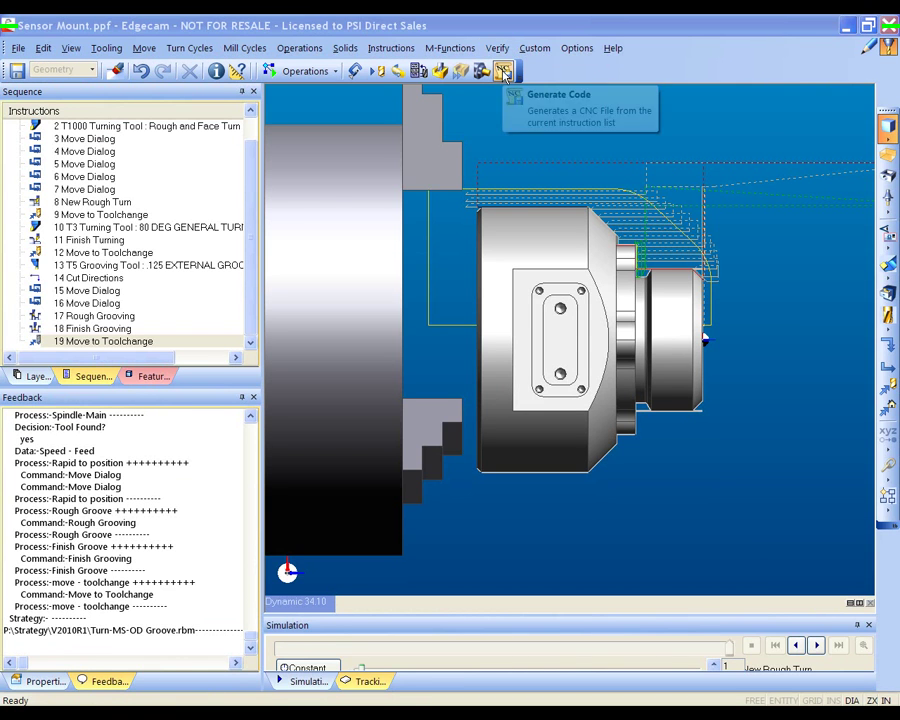
Generate Sensor Mount.nc and review its custom tool sheet and G-code for program O1234
click(504, 72)
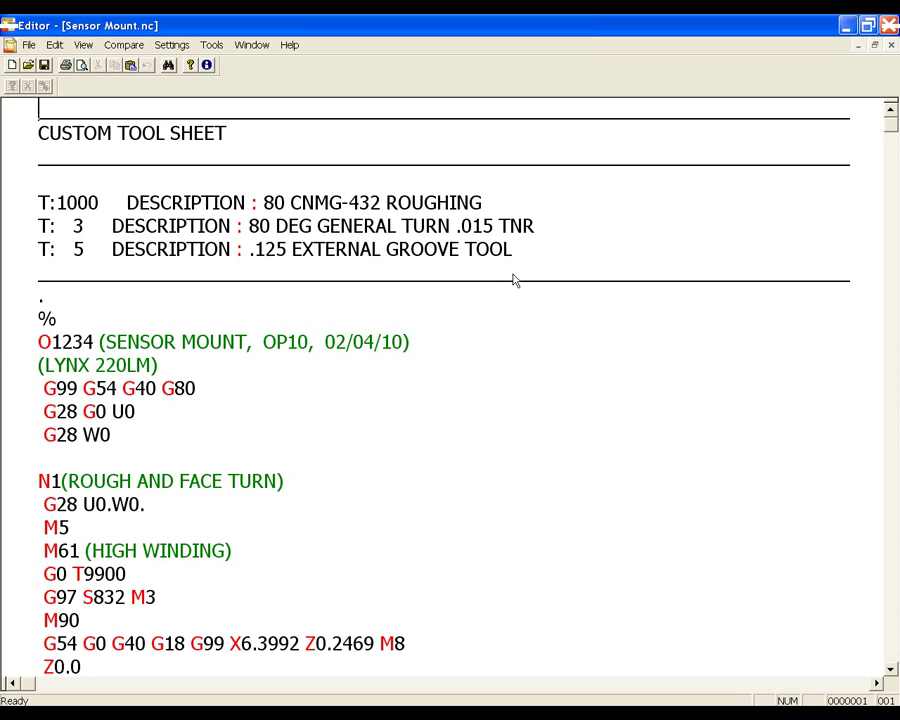
scroll(515, 280, down, 3)
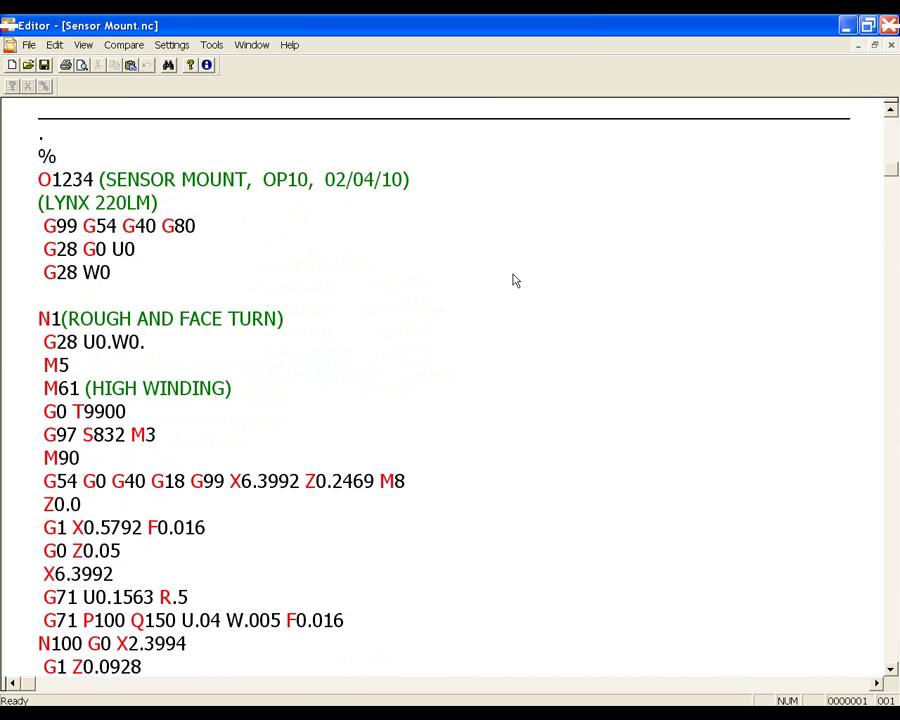
scroll(515, 281, down, 1)
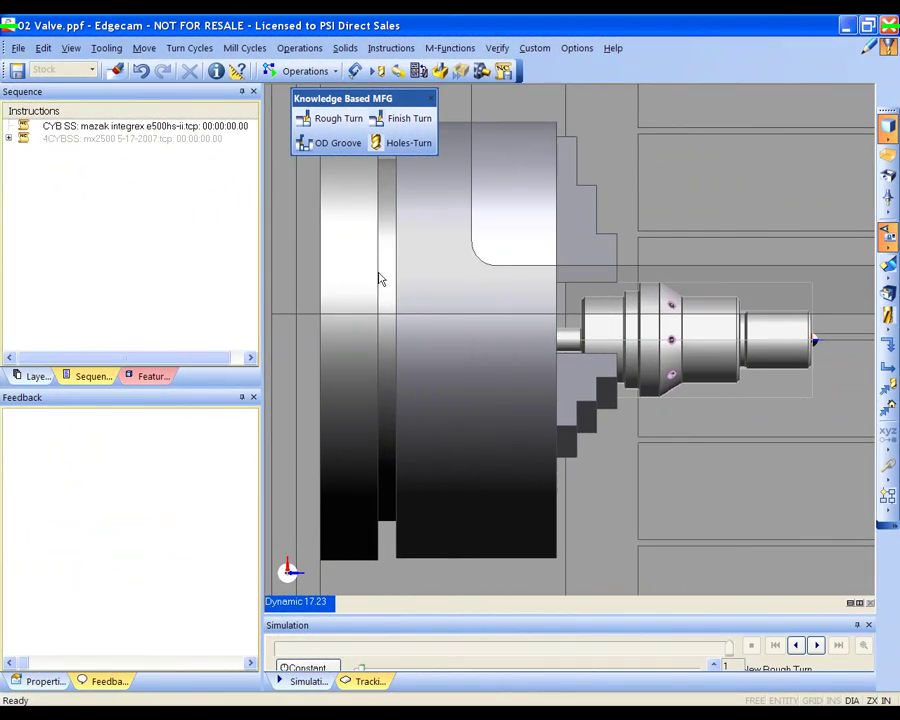
Add automatic rough and finish turning of the valve's outer turned profile
click(330, 120)
click(705, 297)
right_click(753, 209)
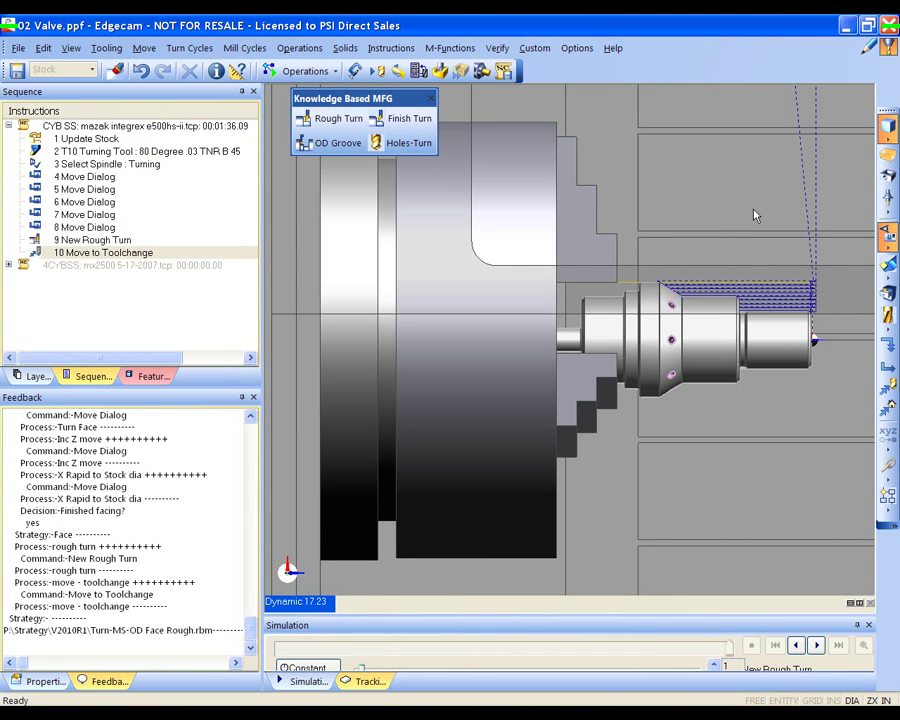
click(385, 120)
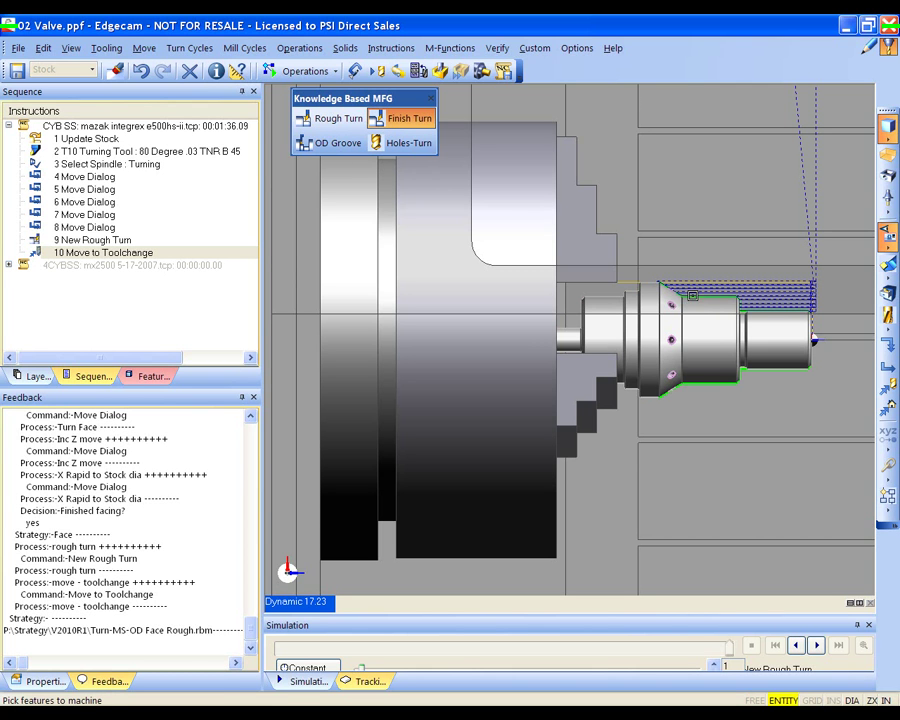
right_click(763, 193)
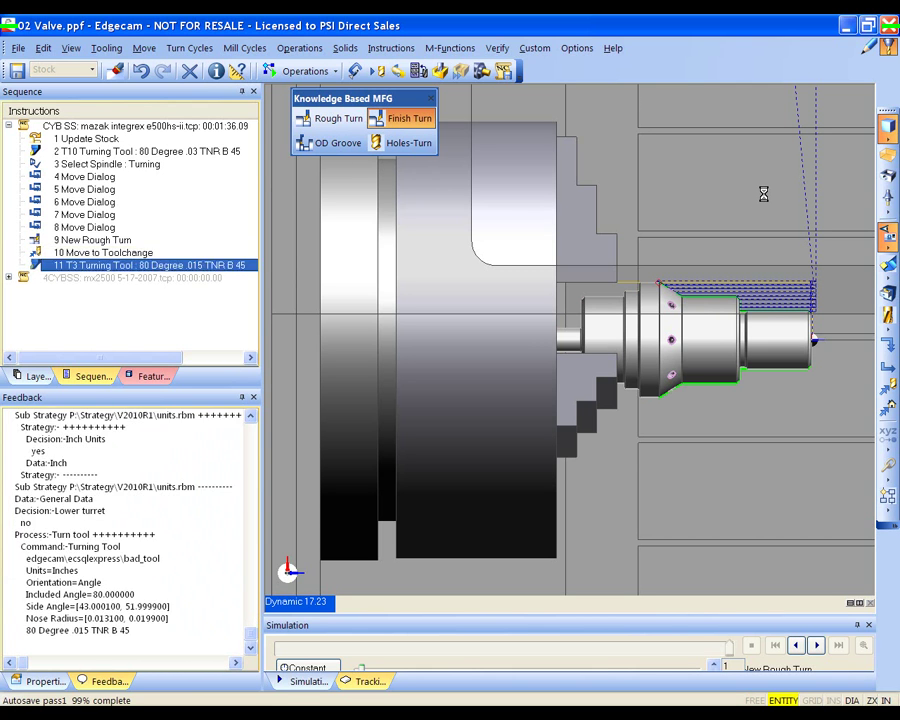
Add rough and finish OD grooving with a 4mm grooving tool, bringing the sequence to 22 steps
click(331, 143)
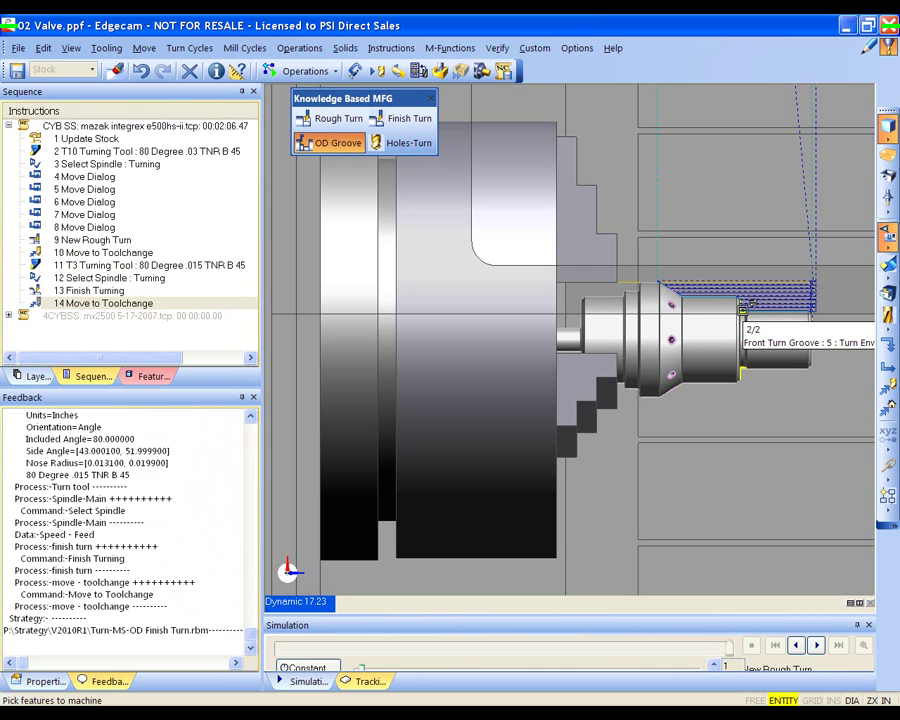
click(743, 310)
right_click(752, 205)
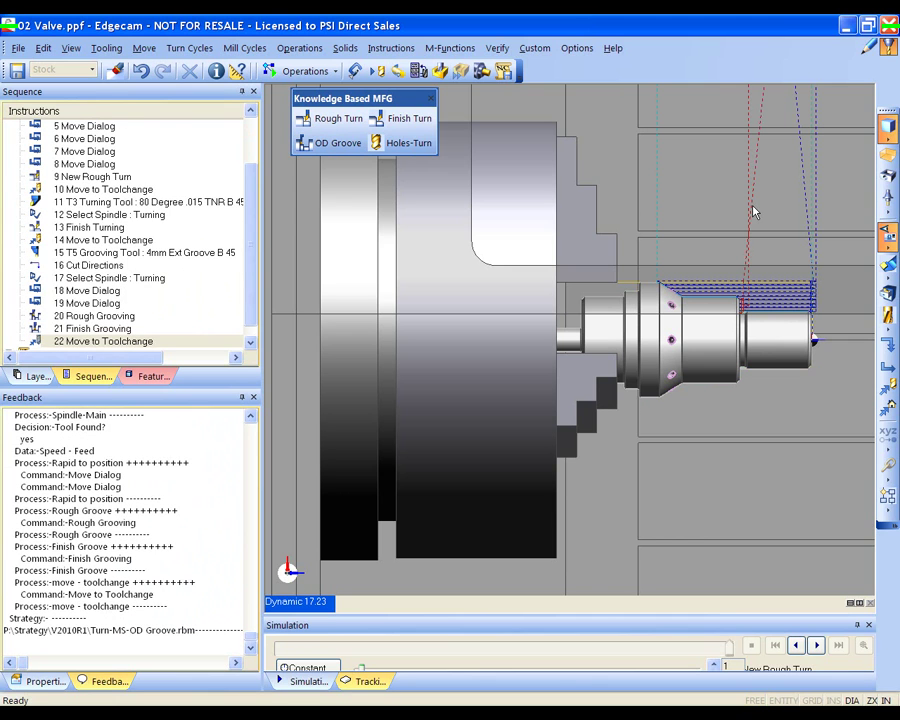
Simulate the valve's rough, finish and groove toolpaths to the end of job, then close the Simulator
click(440, 71)
scroll(466, 333, up, 2)
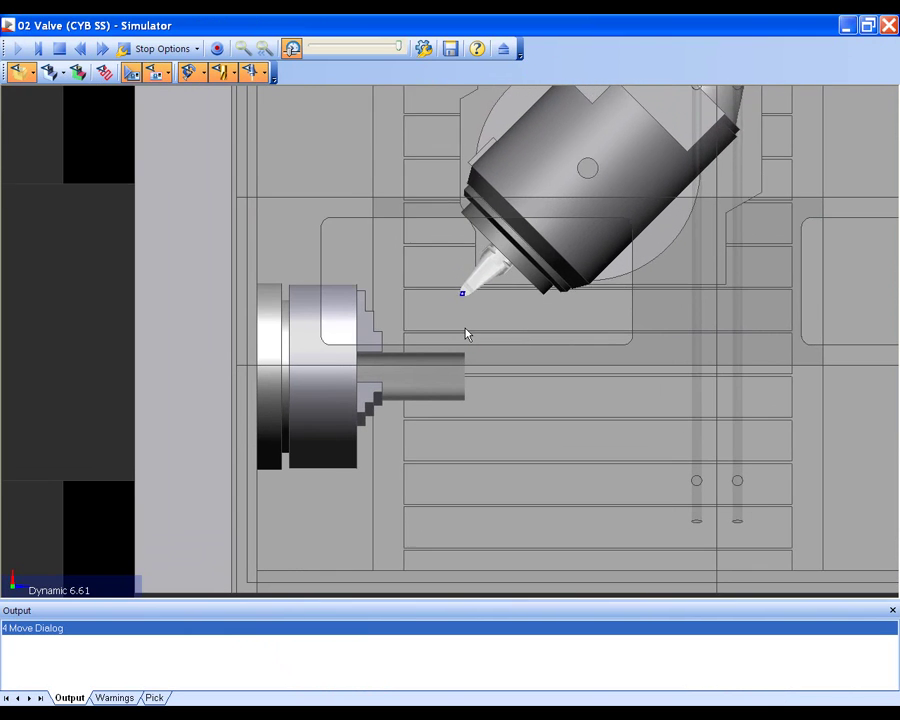
scroll(466, 333, up, 3)
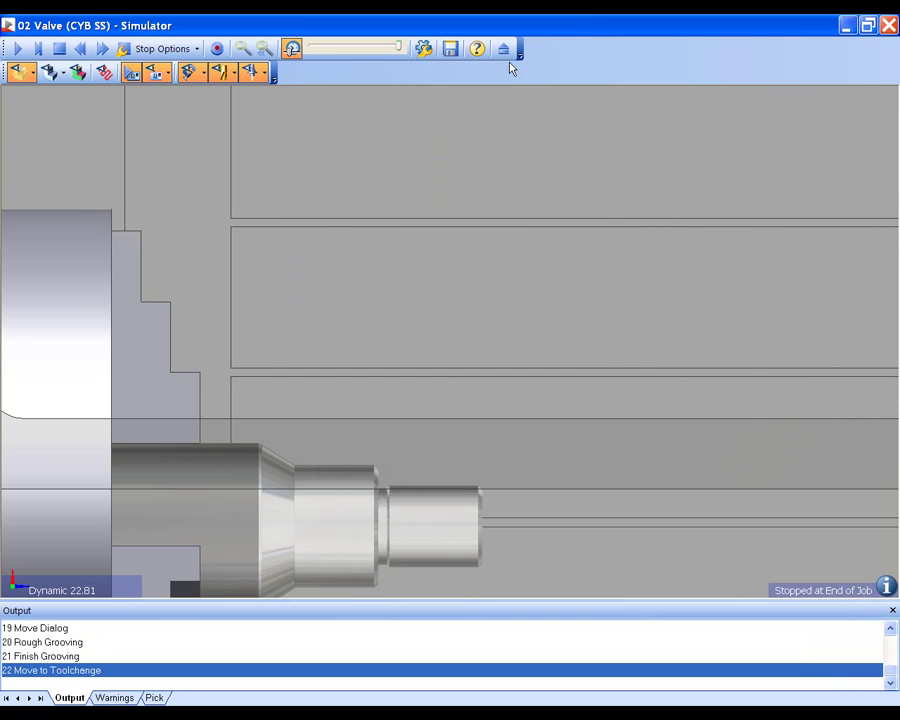
click(503, 48)
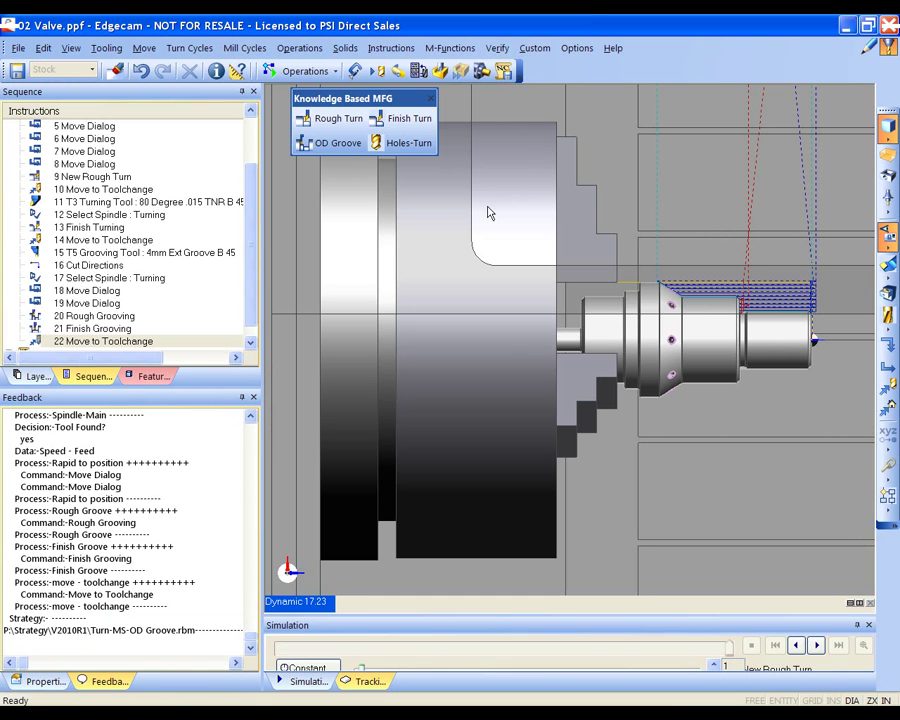
Make 4CYBSS the active sequence on the MX 2500 lathe and reframe the view on the part
drag(253, 283, 253, 313)
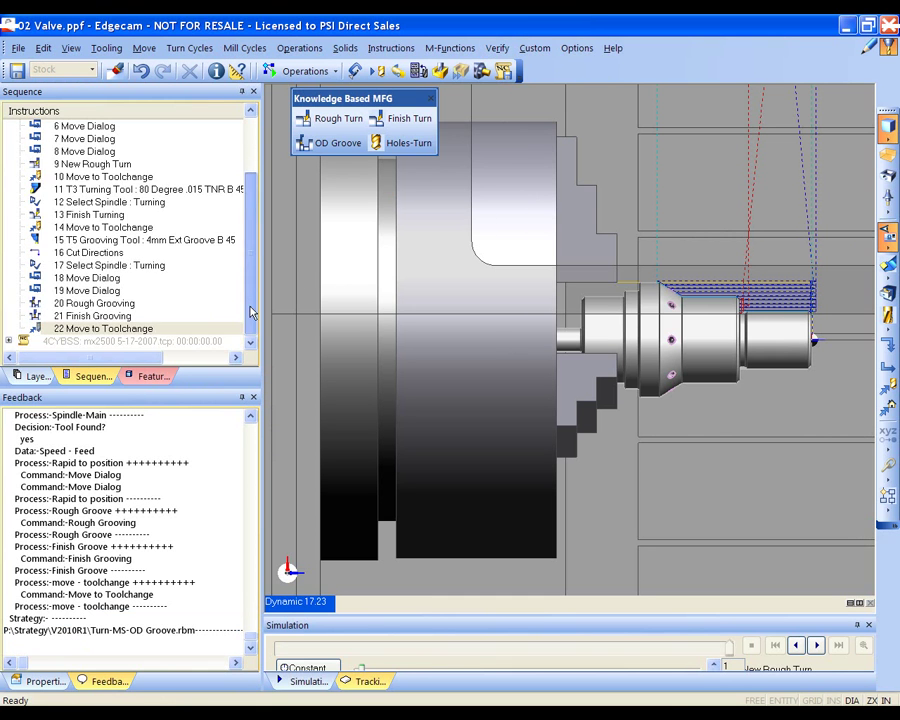
click(185, 343)
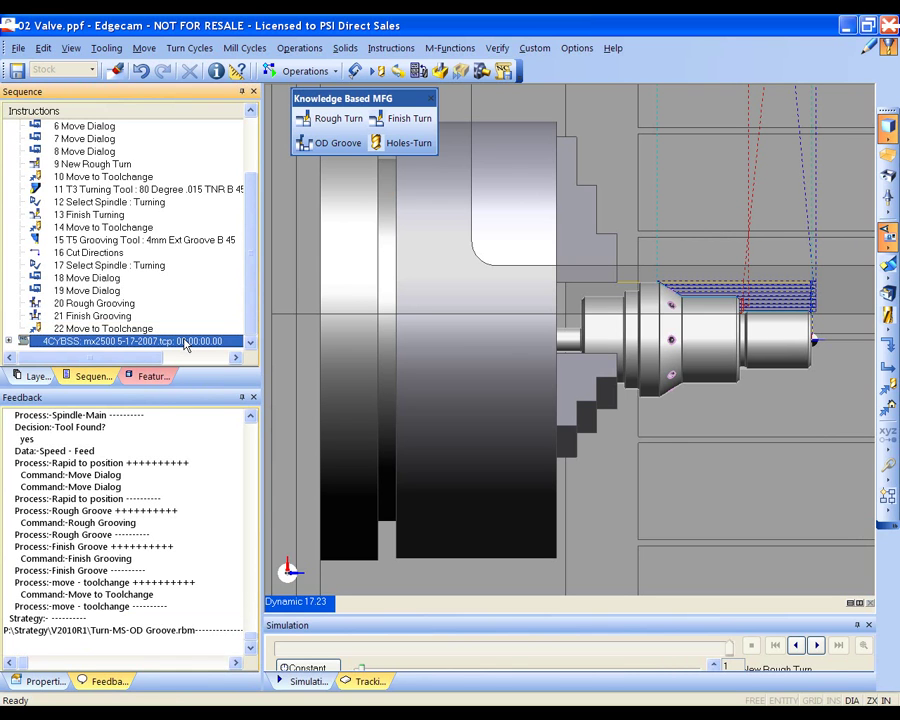
right_click(185, 343)
click(194, 350)
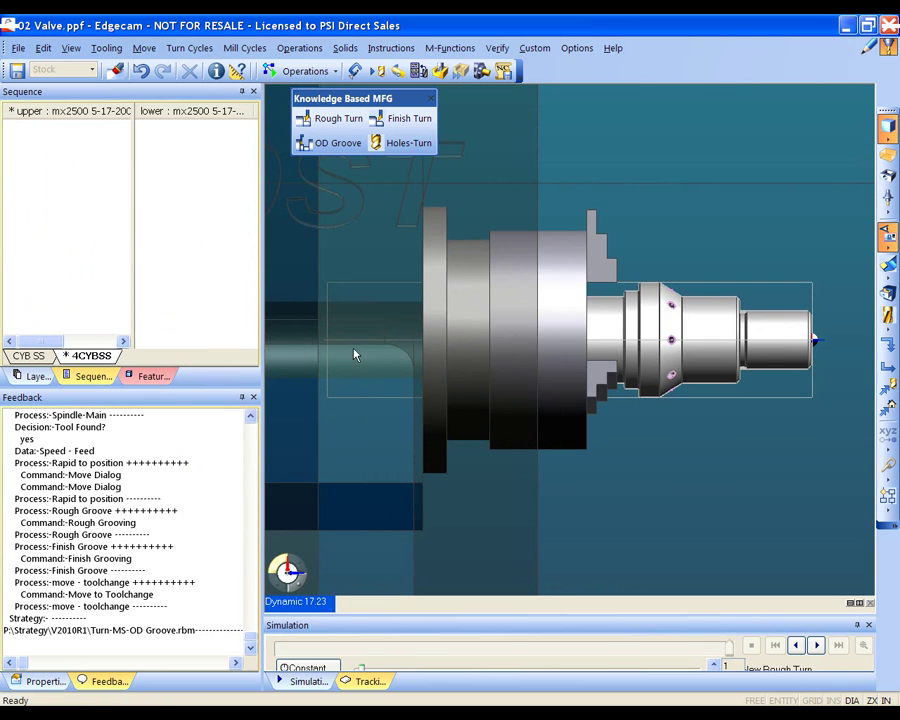
scroll(523, 334, down, 3)
middle_drag(556, 333, 449, 321)
scroll(450, 325, up, 3)
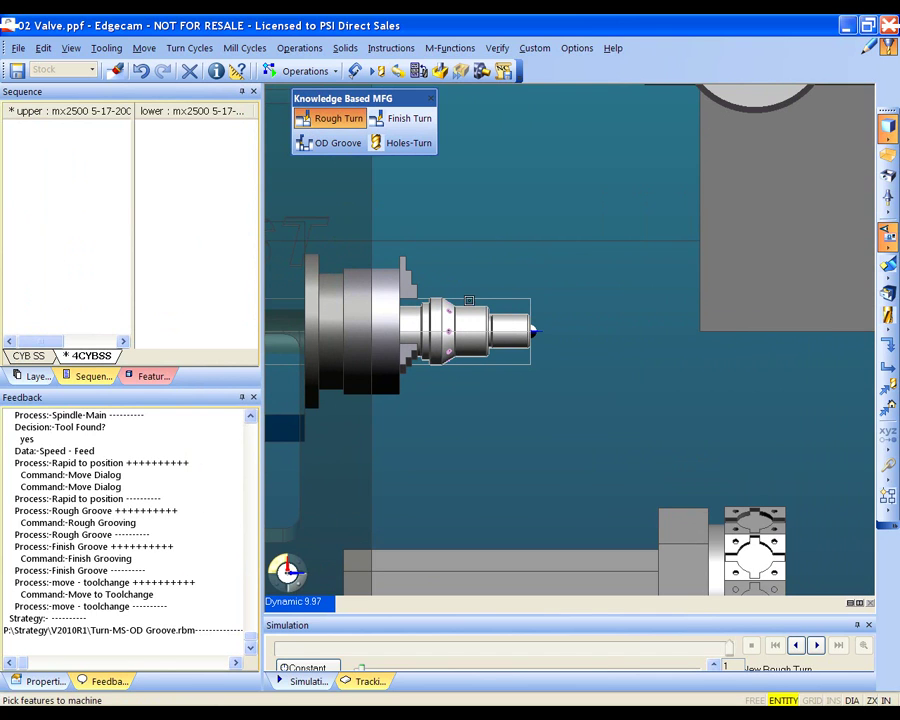
Add rough and finish turning of the part's turned profile on the lower turret
click(472, 306)
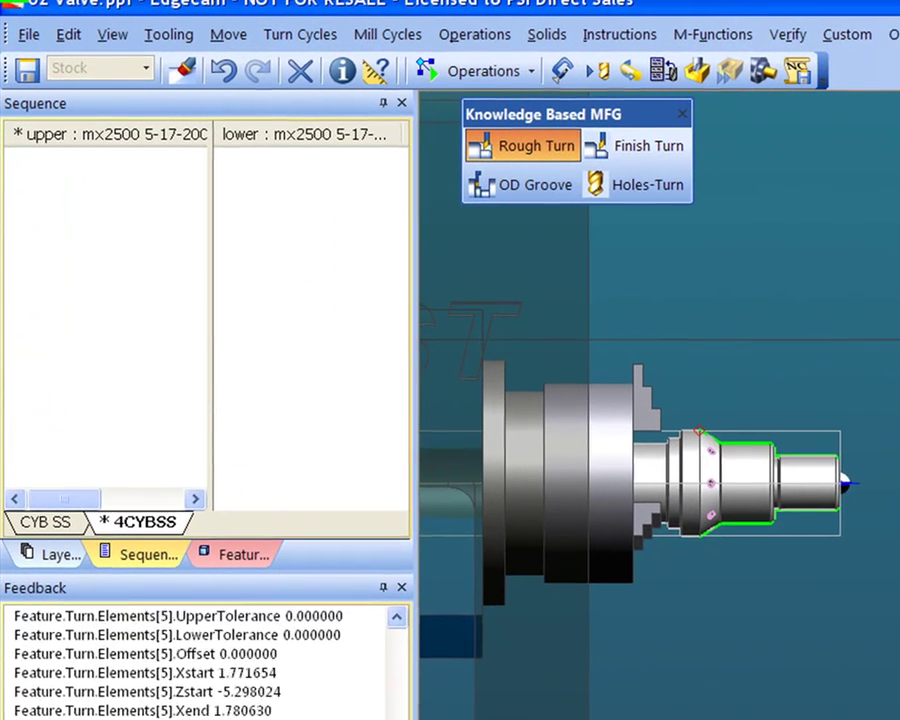
click(521, 145)
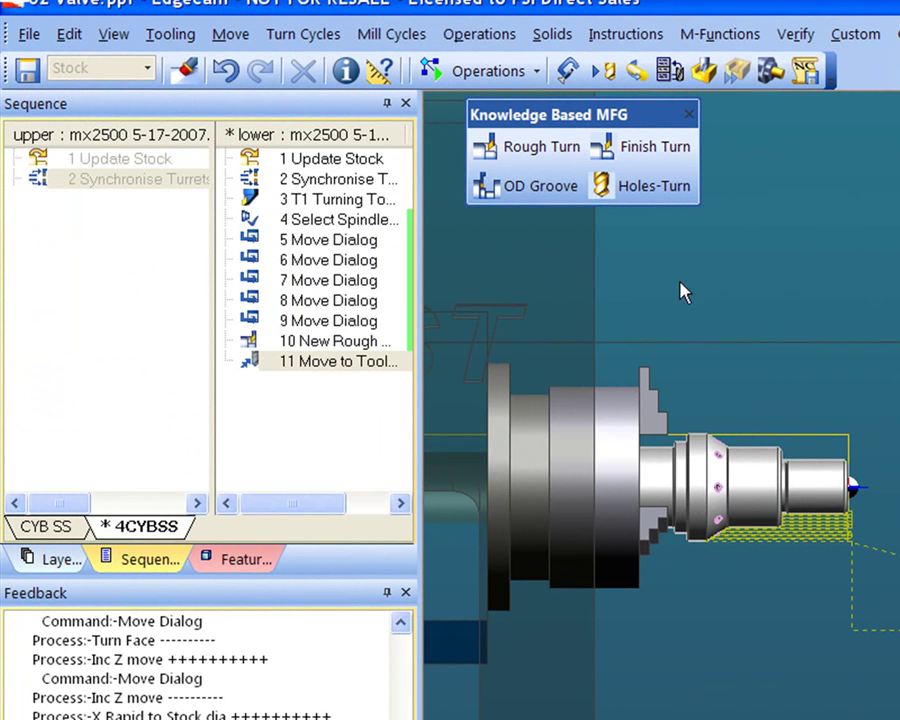
click(660, 150)
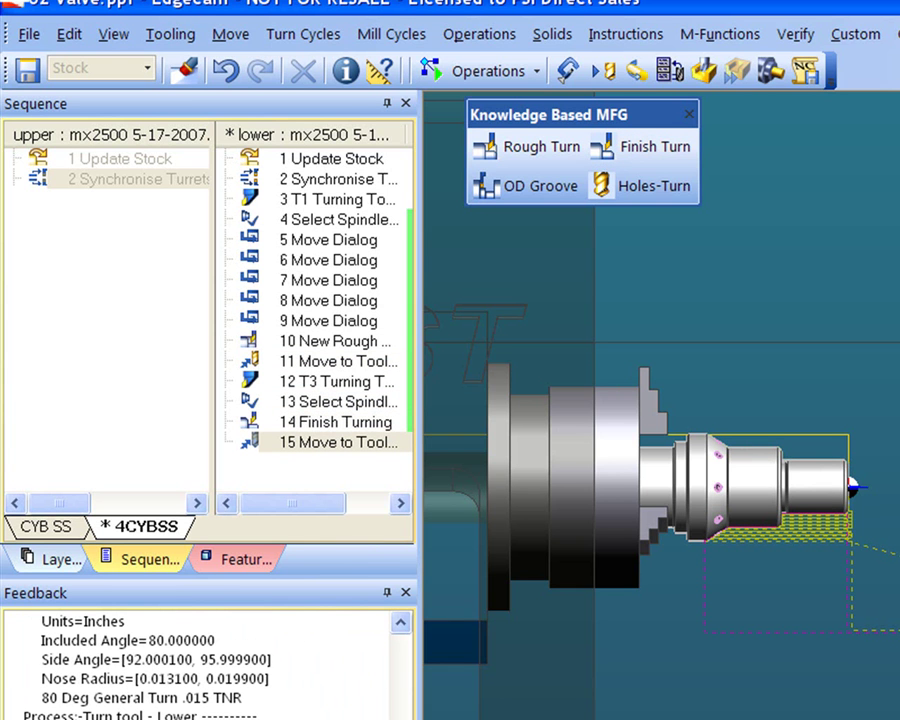
Groove the front turn groove and drill the cross holes, adding 13 upper-turret steps
click(542, 189)
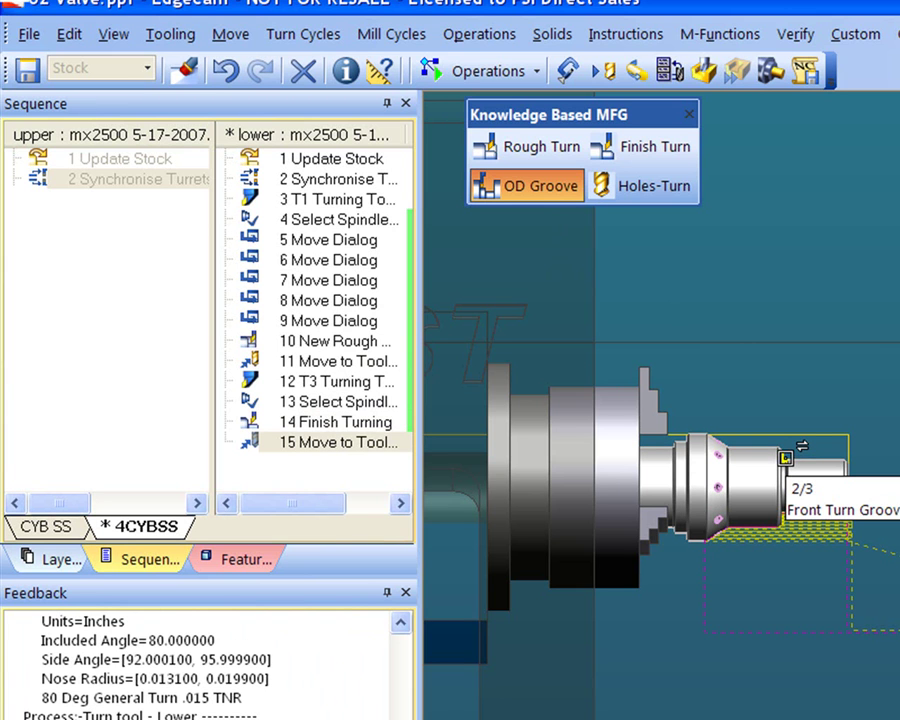
click(786, 458)
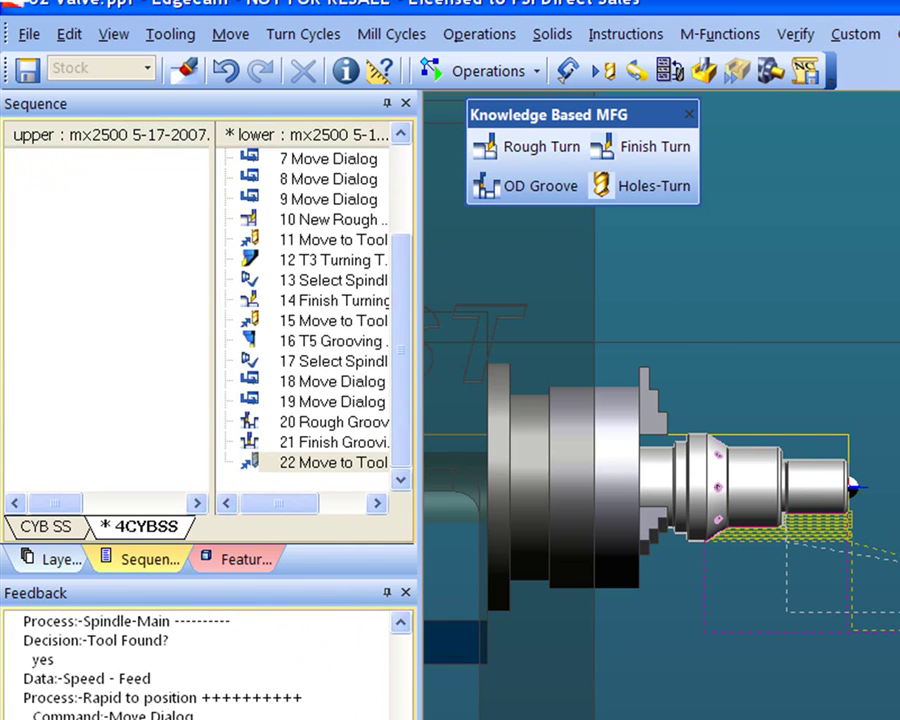
click(640, 190)
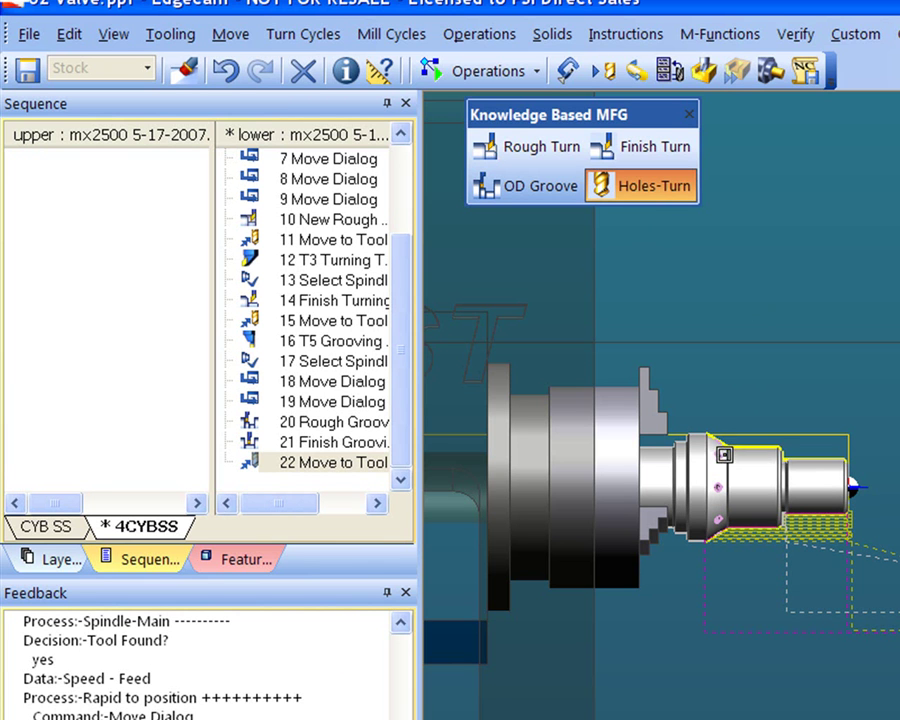
click(851, 488)
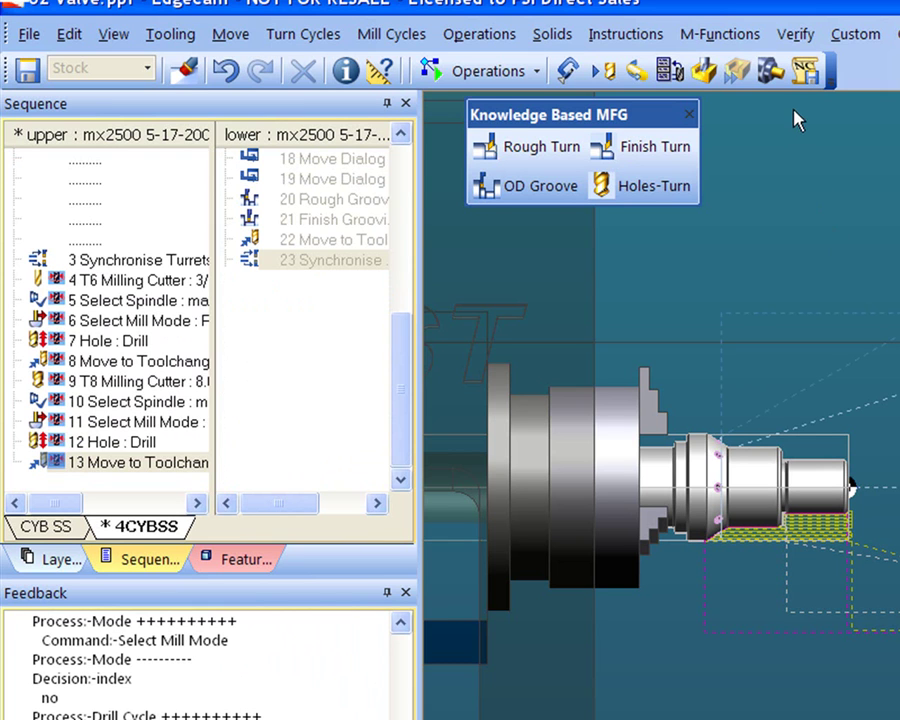
Launch the Simulator for the 02 Valve 4CYBSS sequence with upper and lower turret operations
click(708, 72)
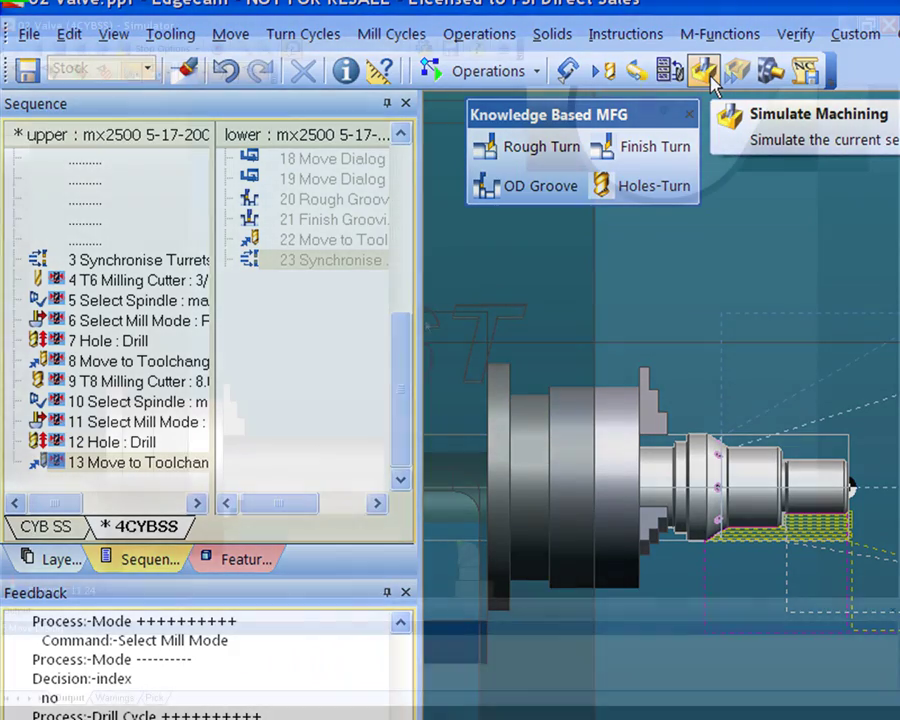